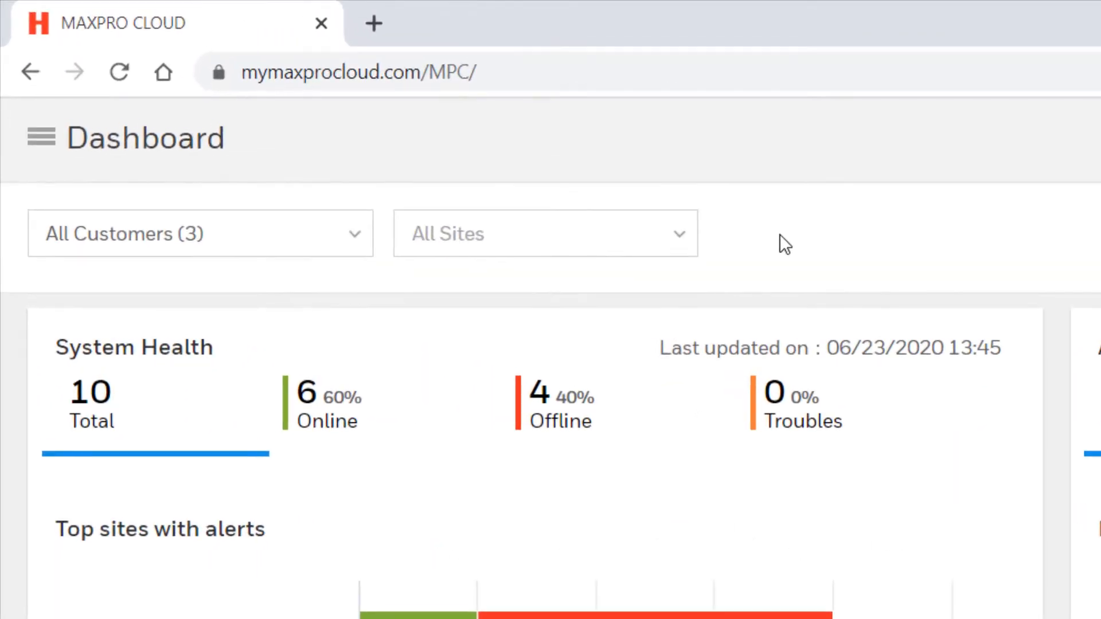
Navigate via Customers to HTV_Customer and bring up the HTV_Site overview
left_click(40, 138)
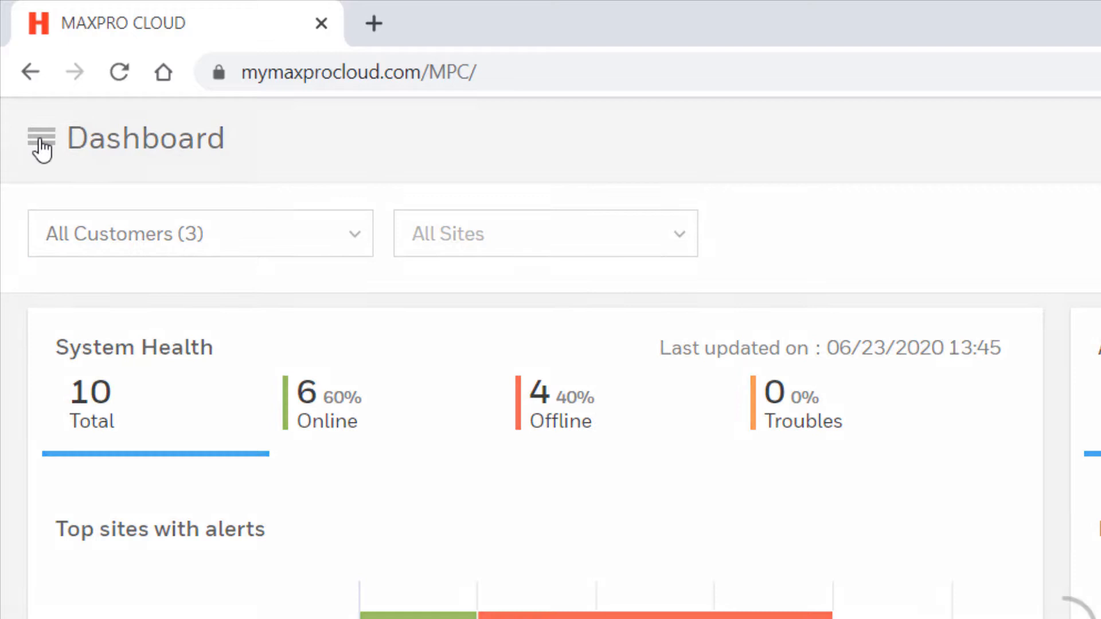
left_click(207, 276)
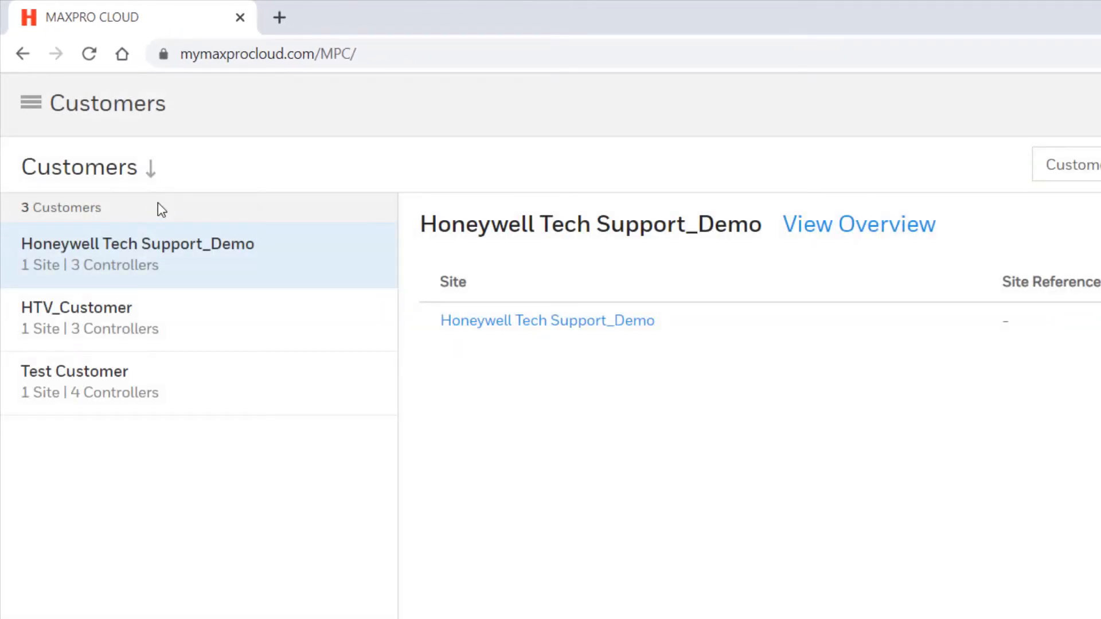
left_click(159, 314)
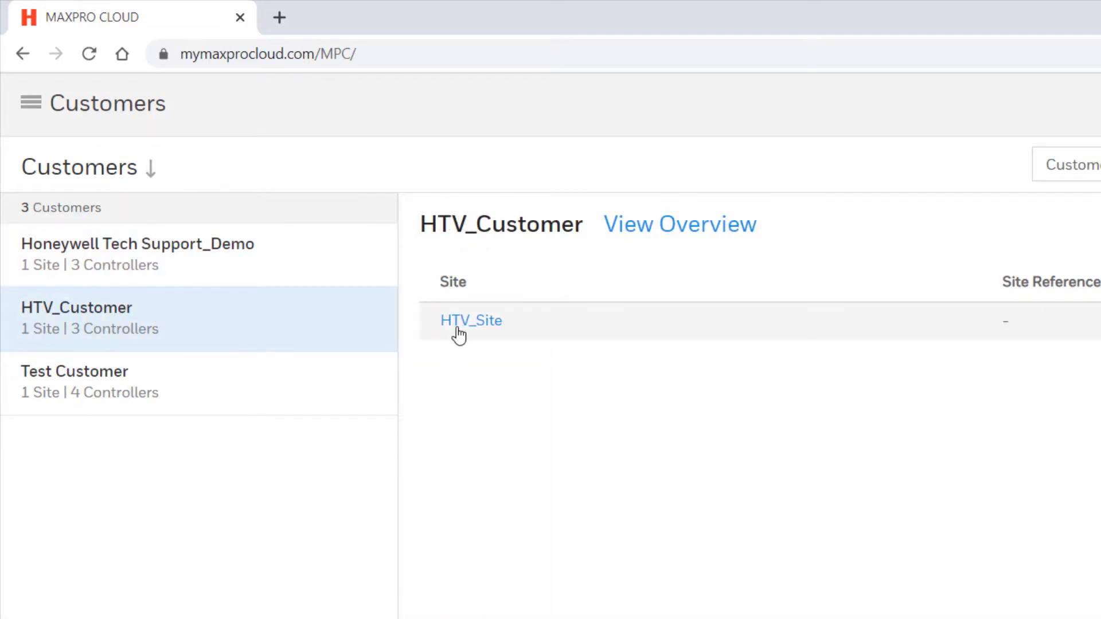
left_click(465, 321)
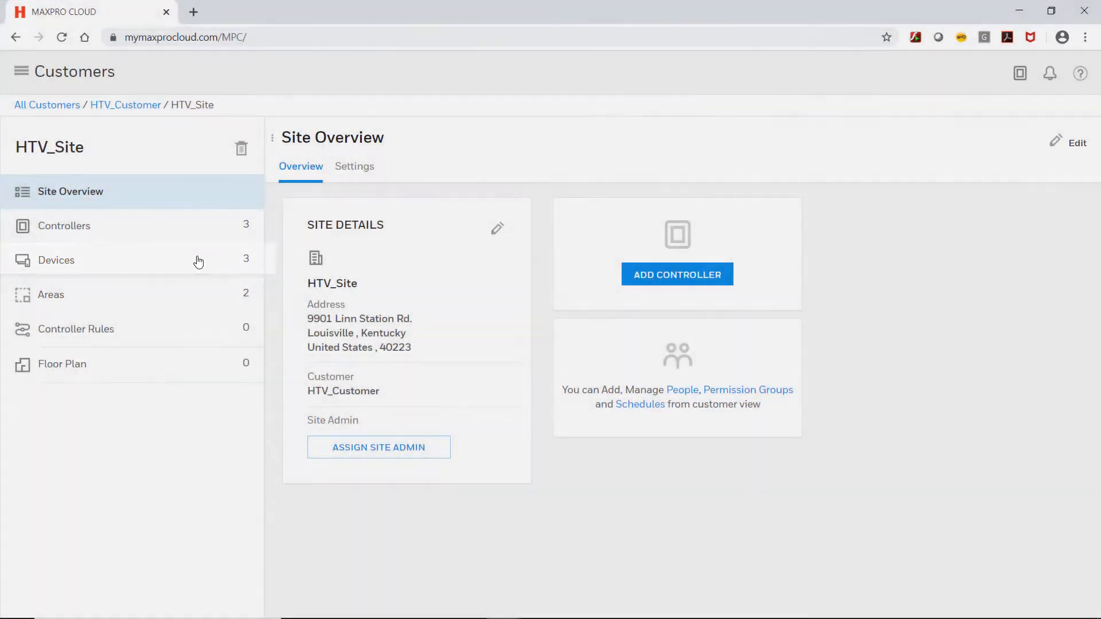
Show the MPIP3000U Panel I/O outputs list from the site's Devices
left_click(198, 261)
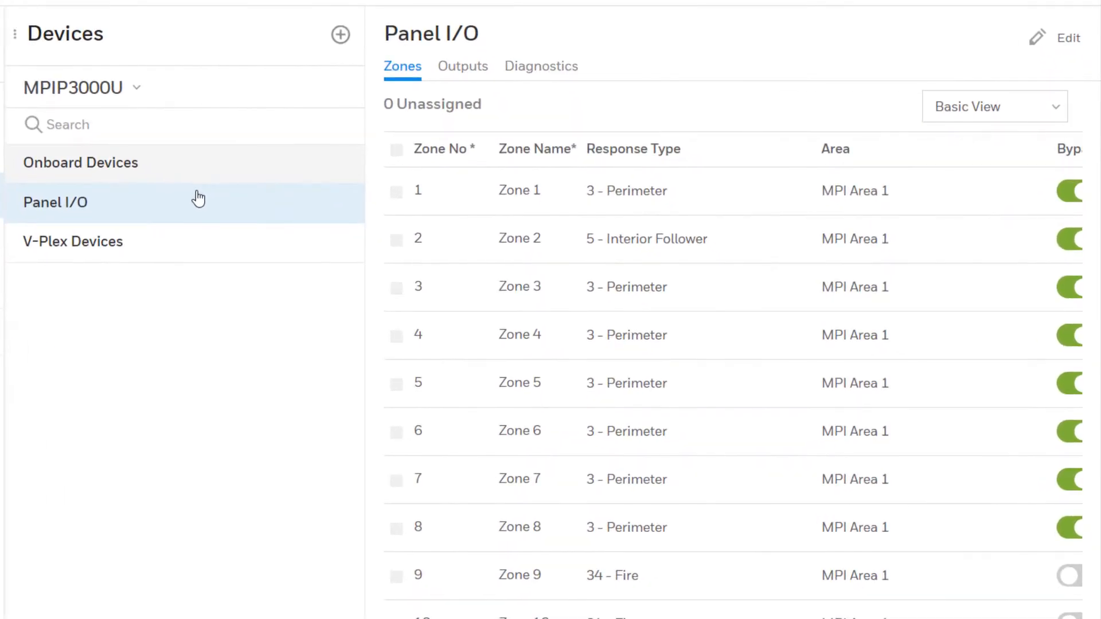
left_click(417, 263)
left_click(469, 74)
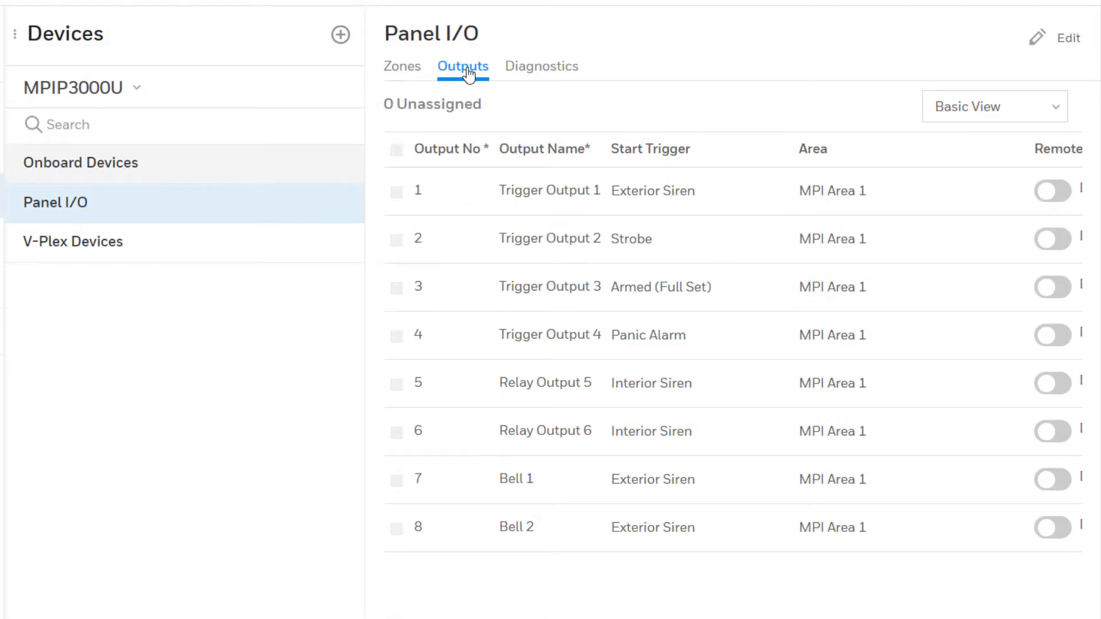
Make the outputs editable and switch to Advanced View per-output forms
left_click(1038, 38)
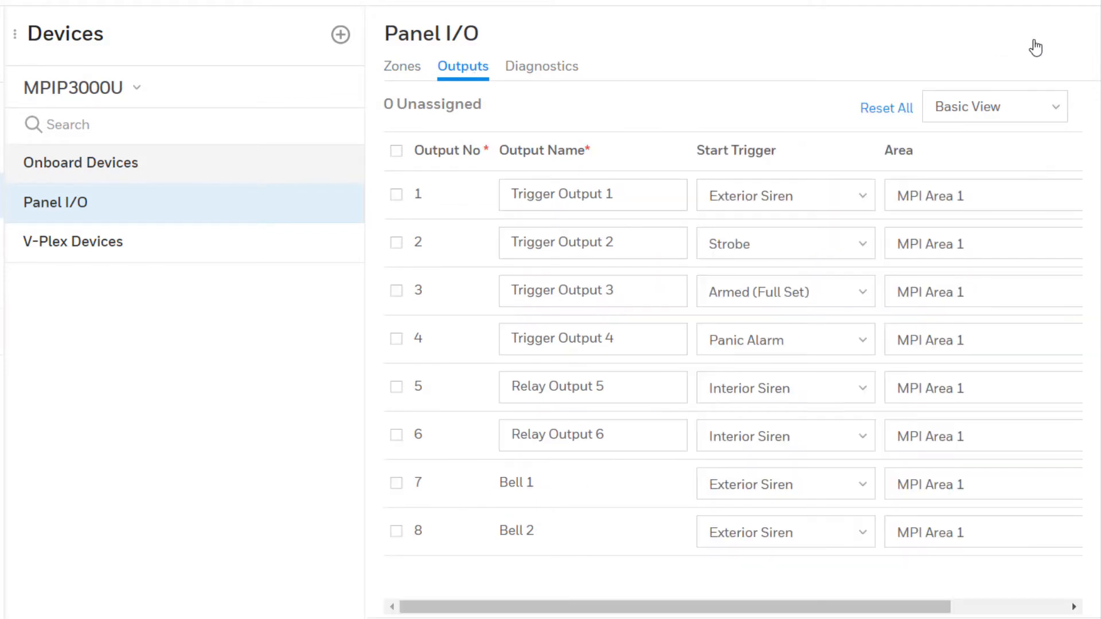
left_click(1031, 114)
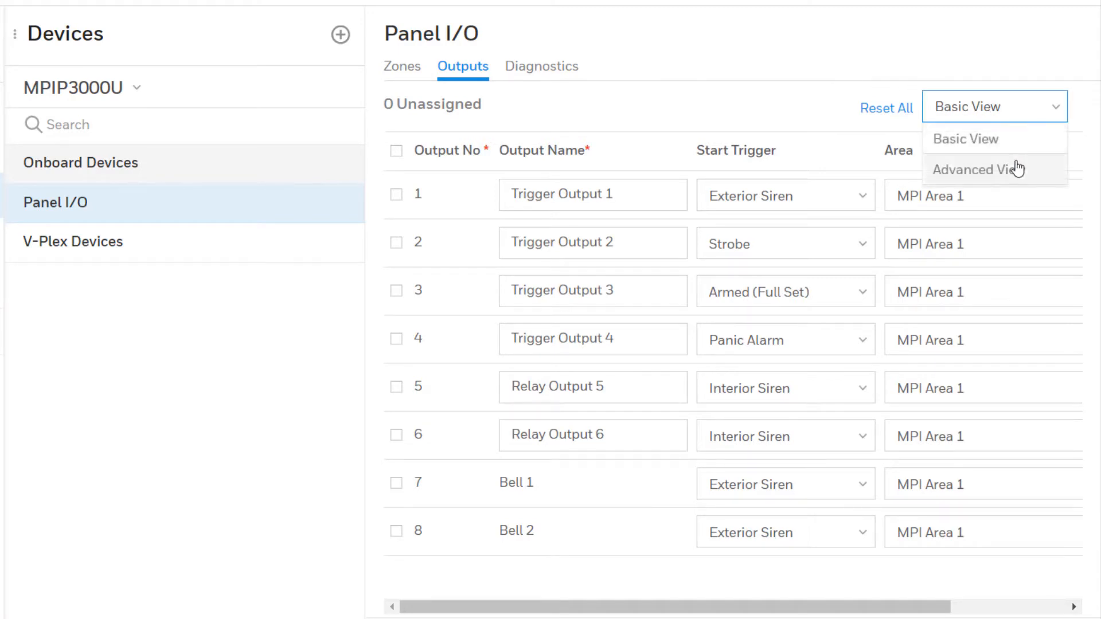
left_click(978, 170)
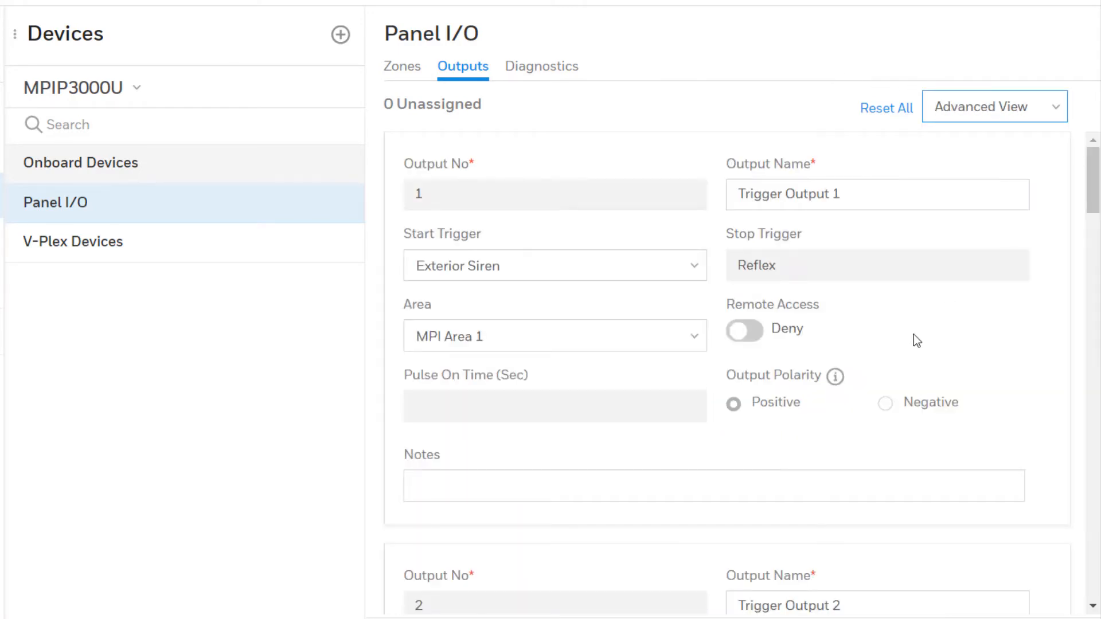
scroll(913, 339, "down", 10)
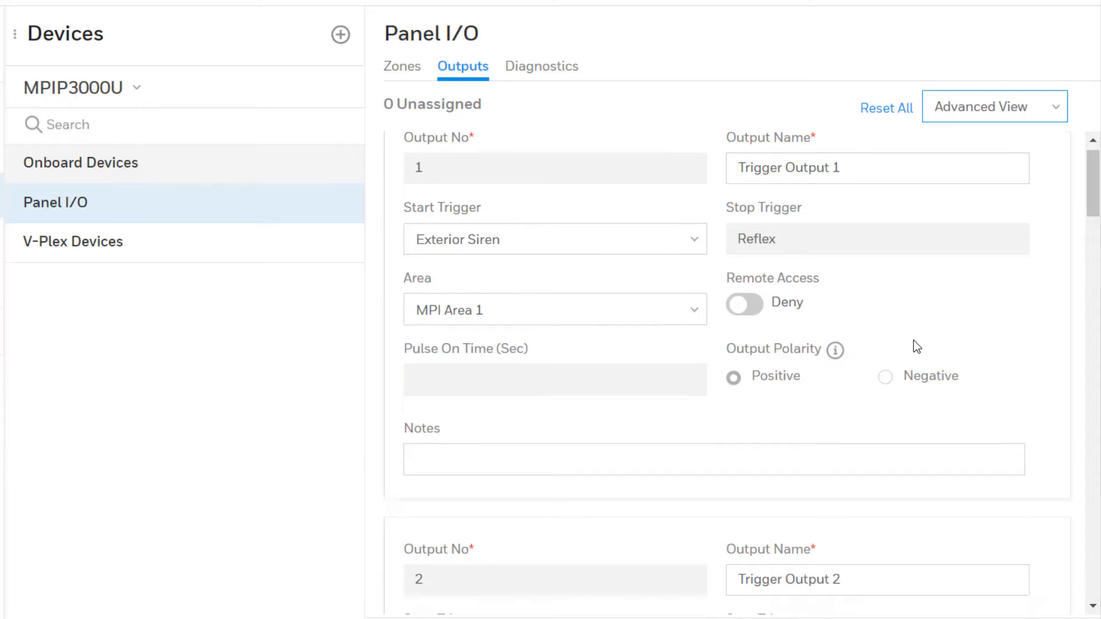
scroll(914, 340, "down", 5)
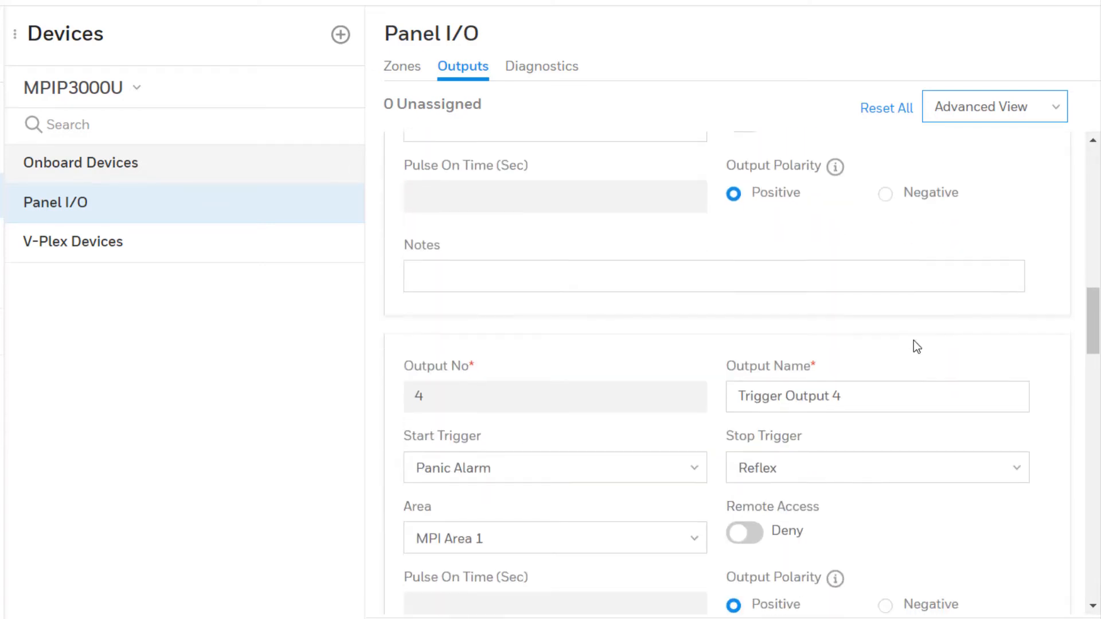
scroll(916, 348, "down", 3)
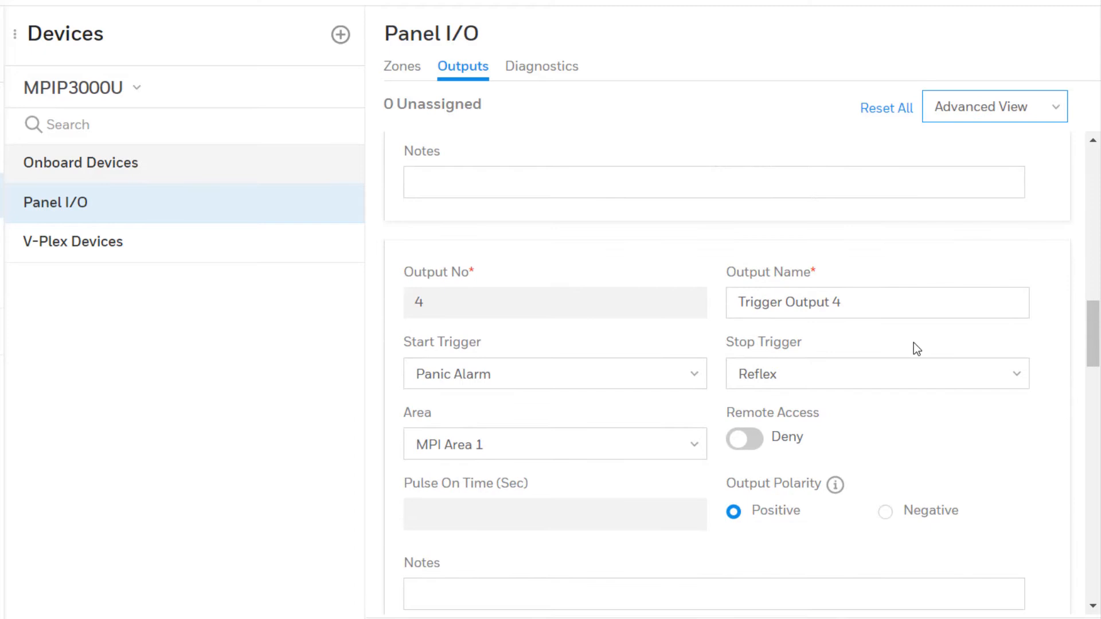
scroll(913, 342, "up", 5)
scroll(913, 343, "up", 5)
scroll(913, 343, "up", 5)
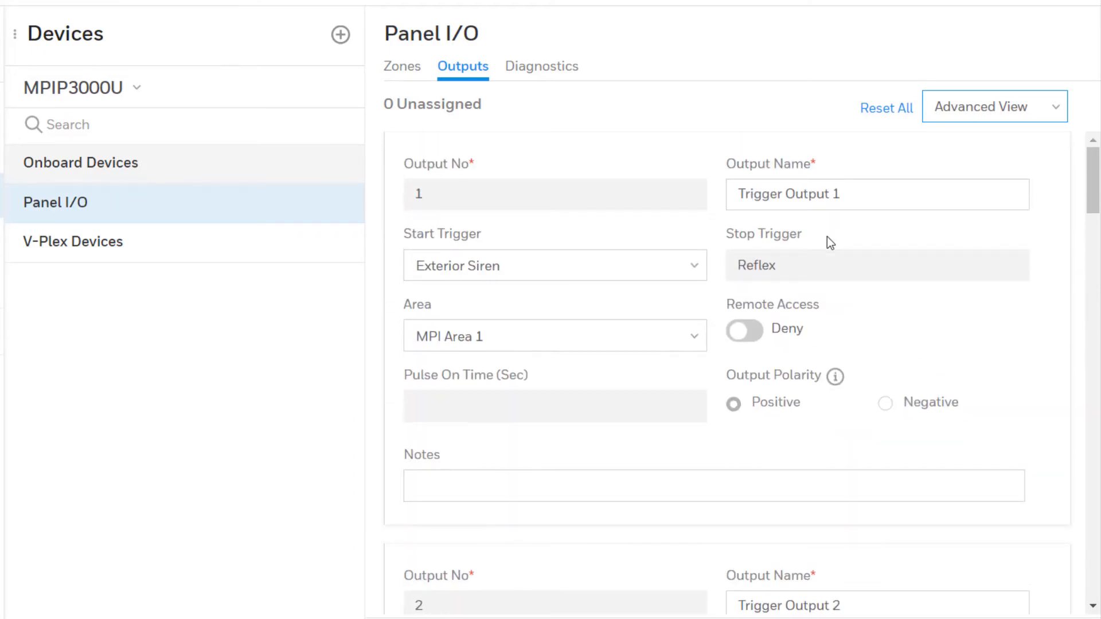
Set output 1's start trigger to Intrusion Alarm, stop trigger to Pulse with 2-second Pulse On Time
left_click(611, 265)
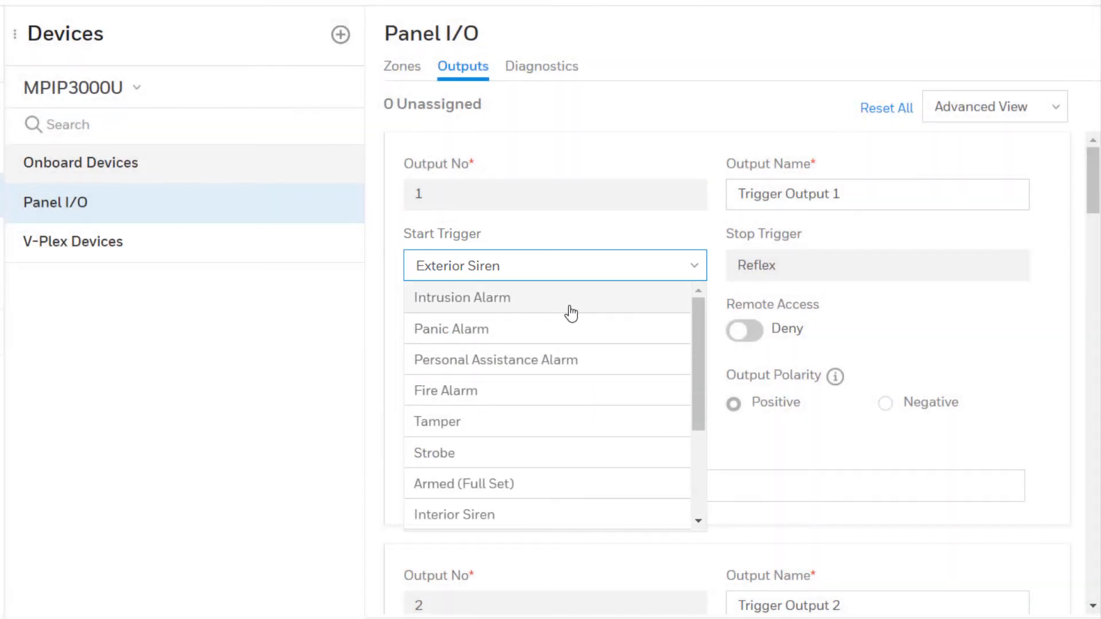
left_click(572, 306)
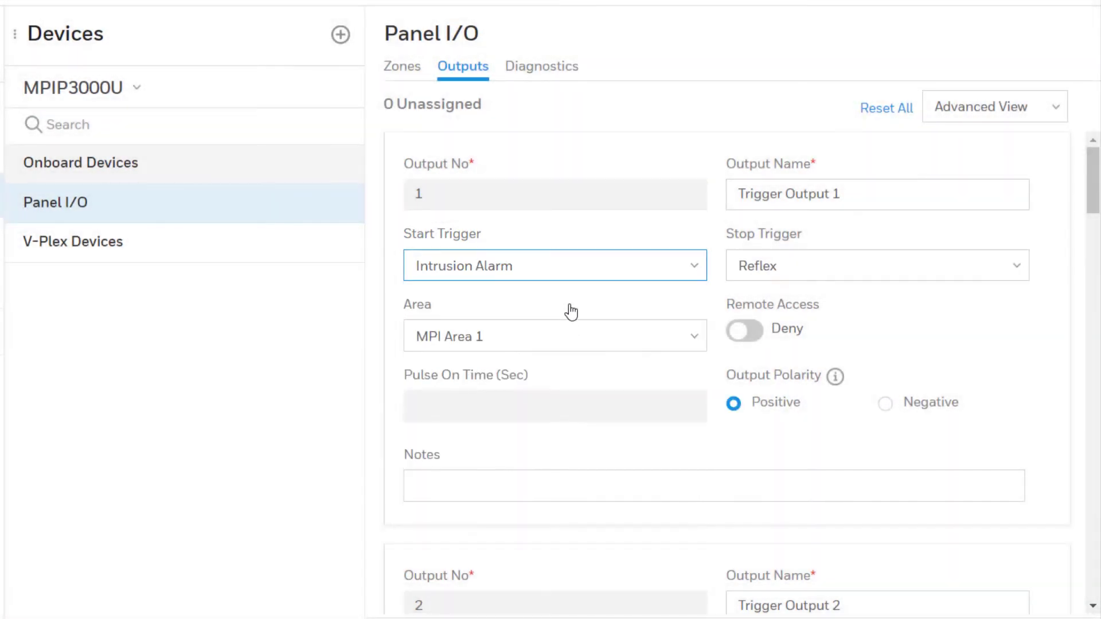
left_click(852, 266)
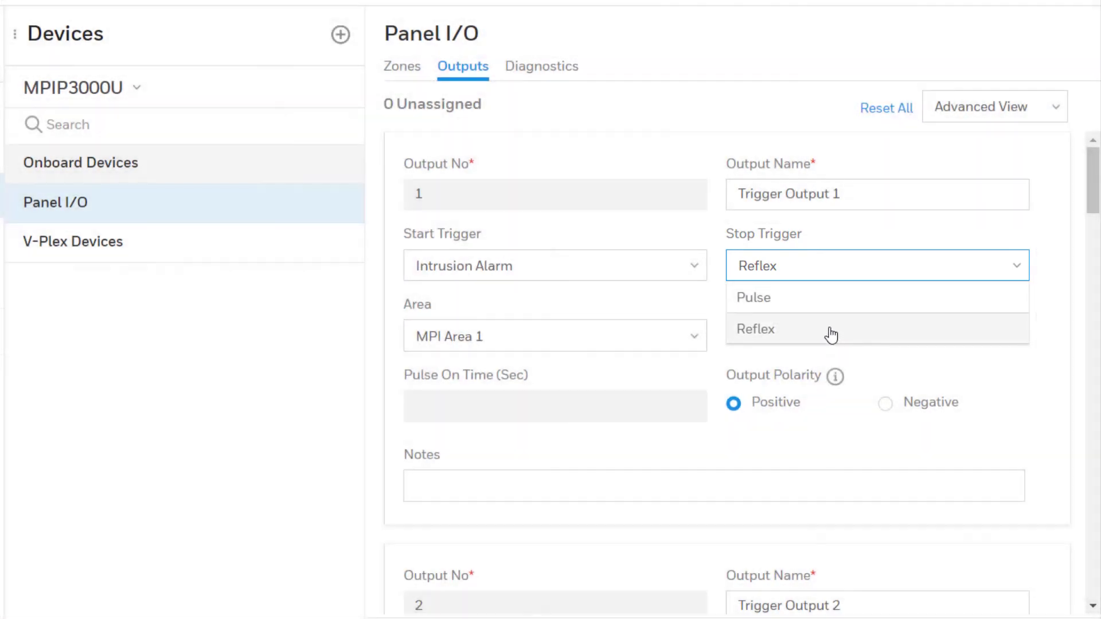
left_click(831, 331)
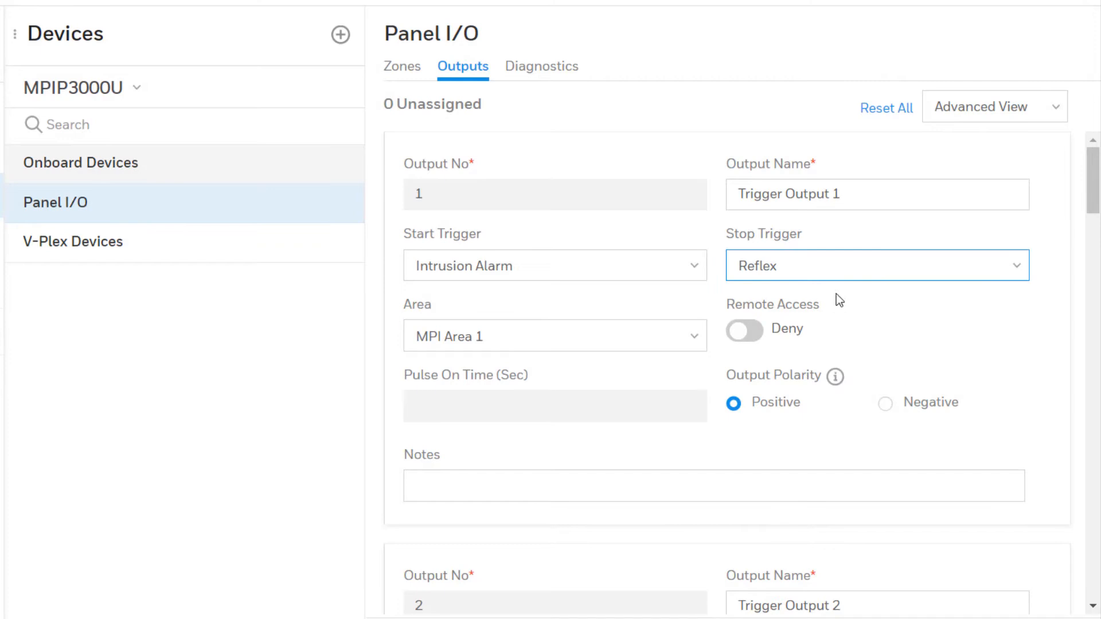
left_click(843, 266)
left_click(828, 305)
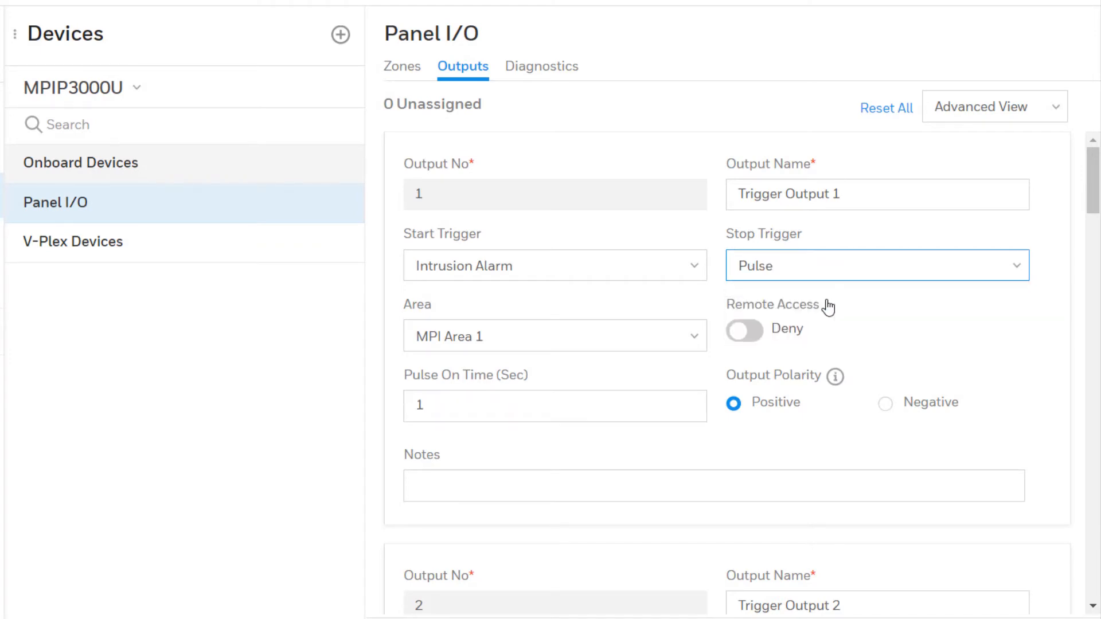
left_click(601, 404)
key("BackSpace")
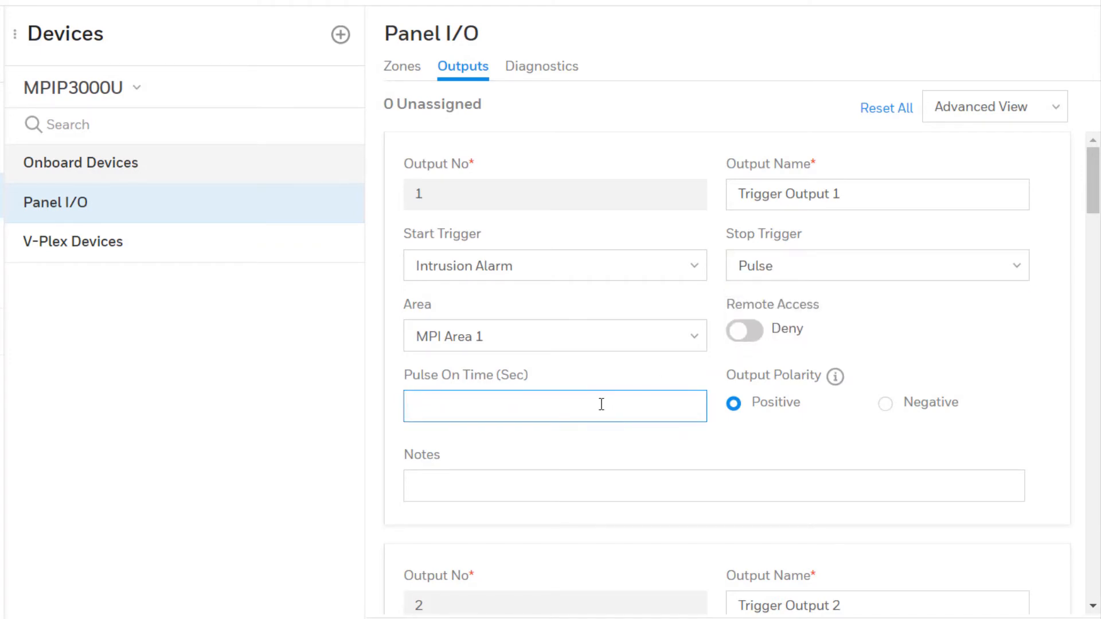
type("2")
left_click(624, 376)
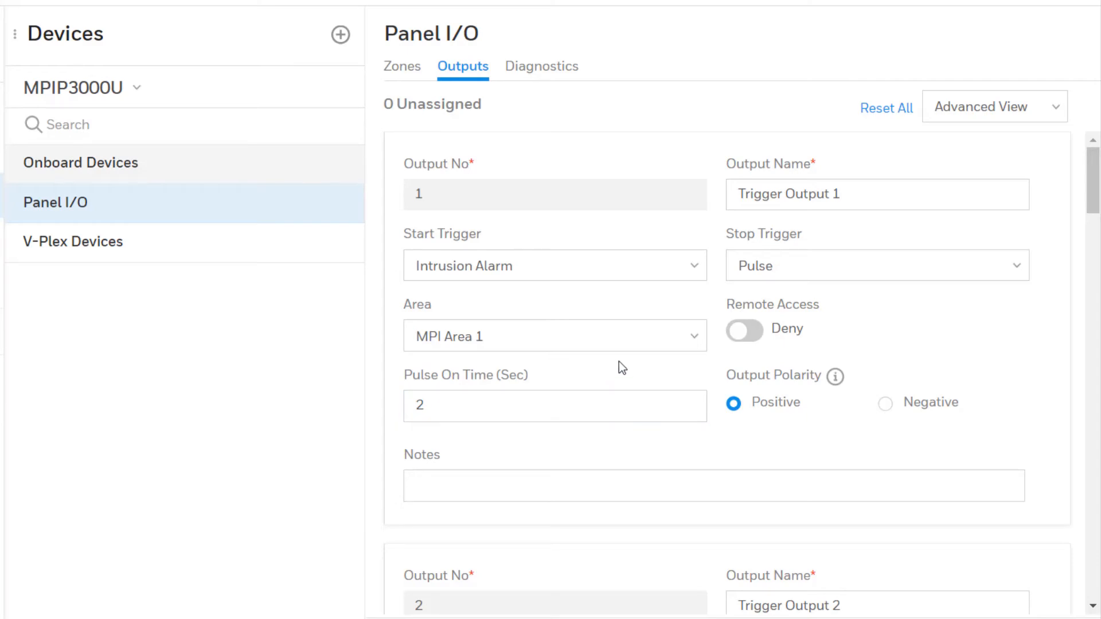
left_click(645, 337)
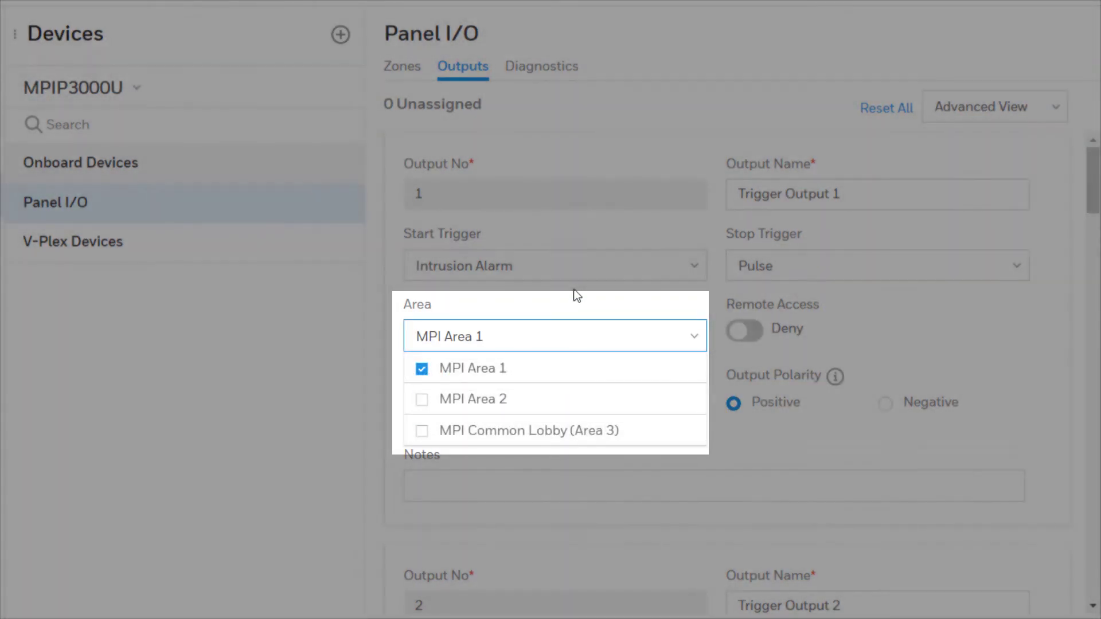
left_click(572, 290)
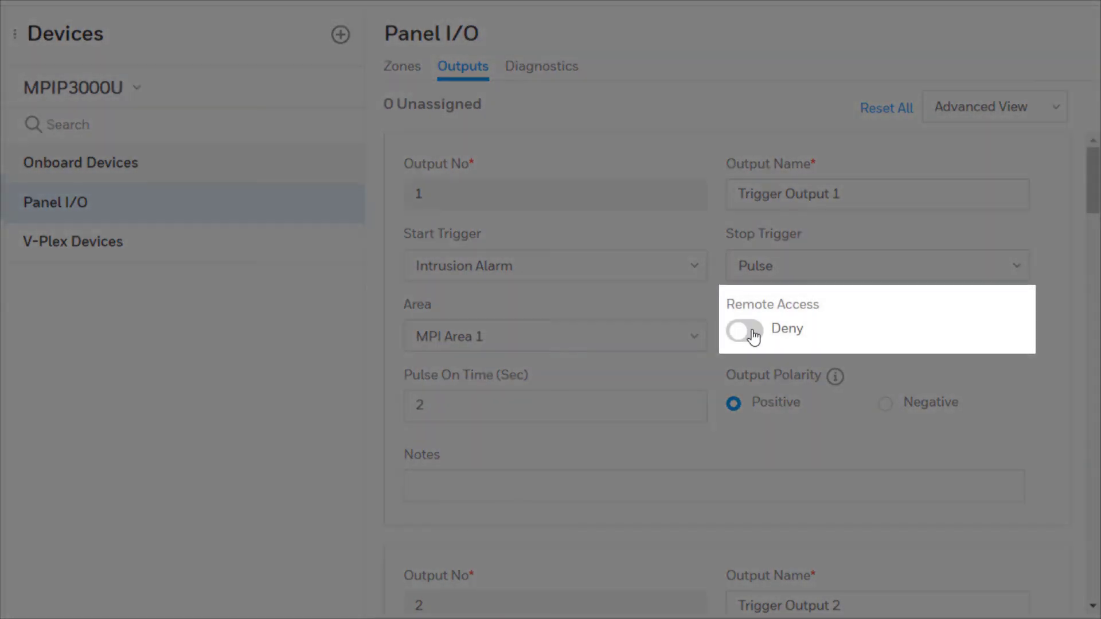
left_click(745, 330)
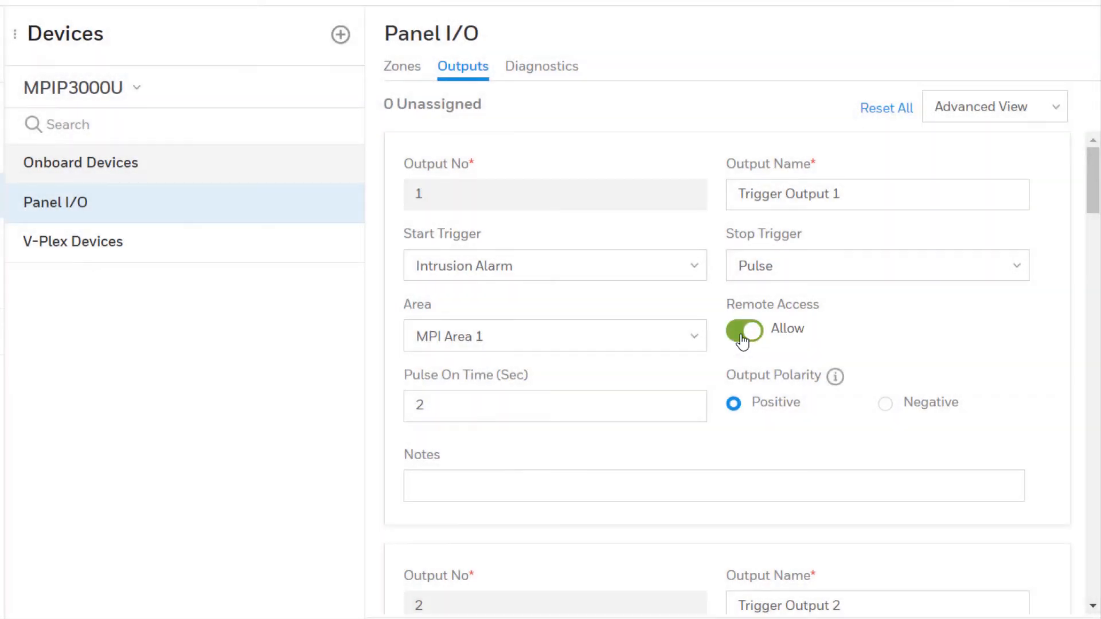
left_click(743, 338)
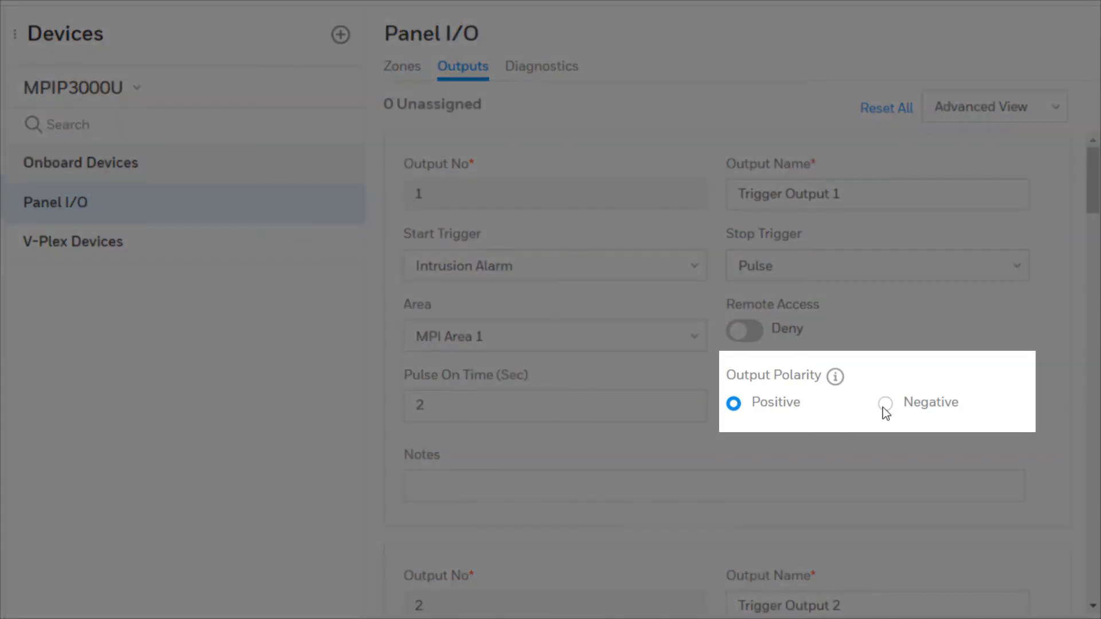
left_click(885, 403)
left_click(734, 403)
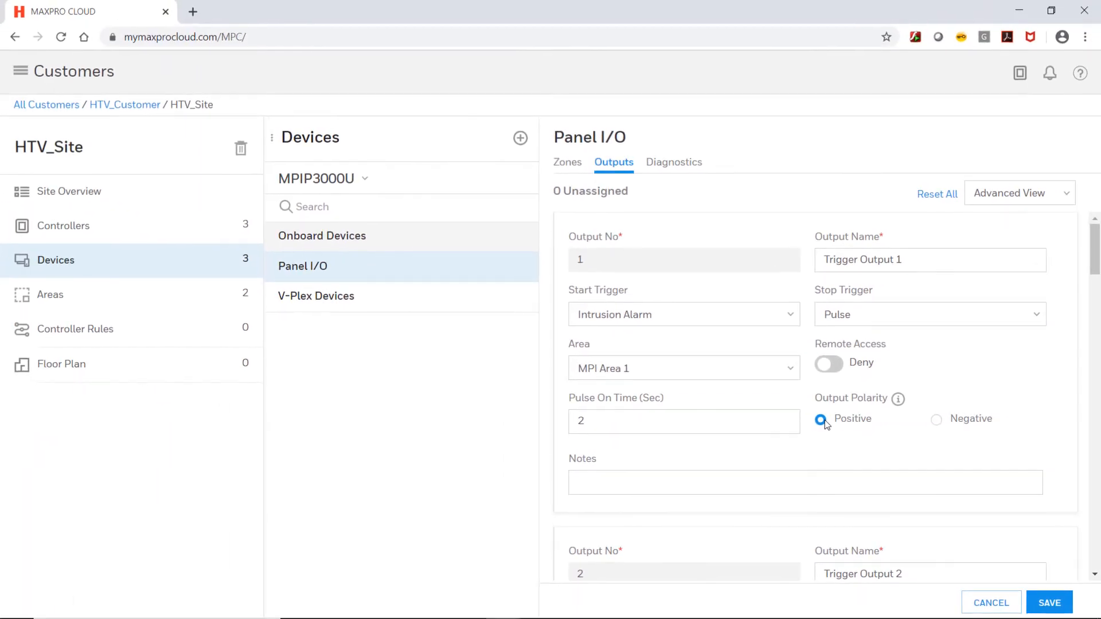
Save the output 1 configuration and confirm the success message
left_click(1048, 602)
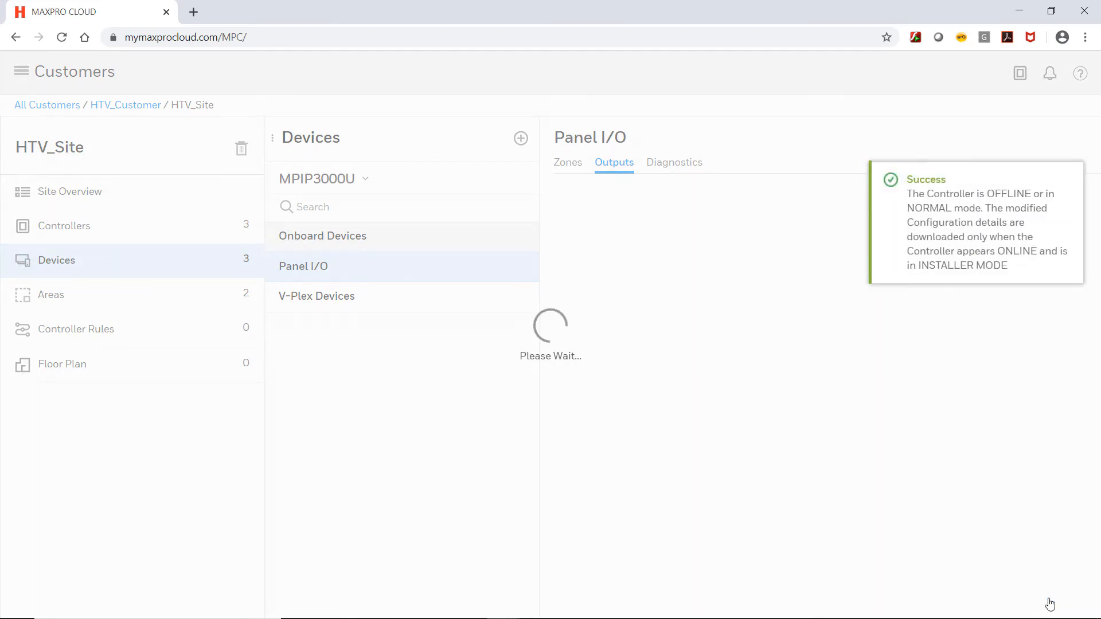